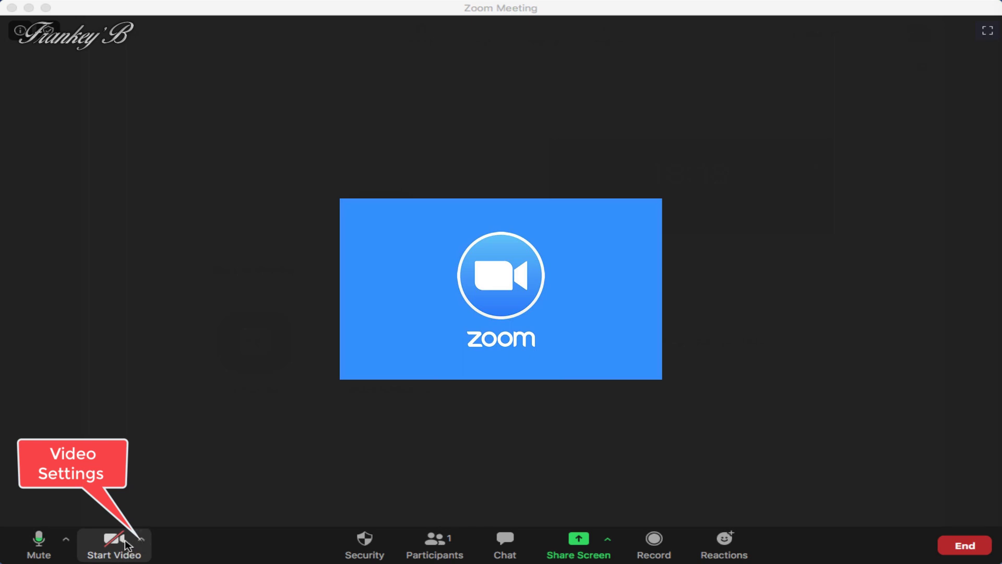
Toggle video mirroring in the video settings to compare both views, leave Mirror my video off, and close the settings.
{"action": "left_click", "coordinate": [143, 541]}
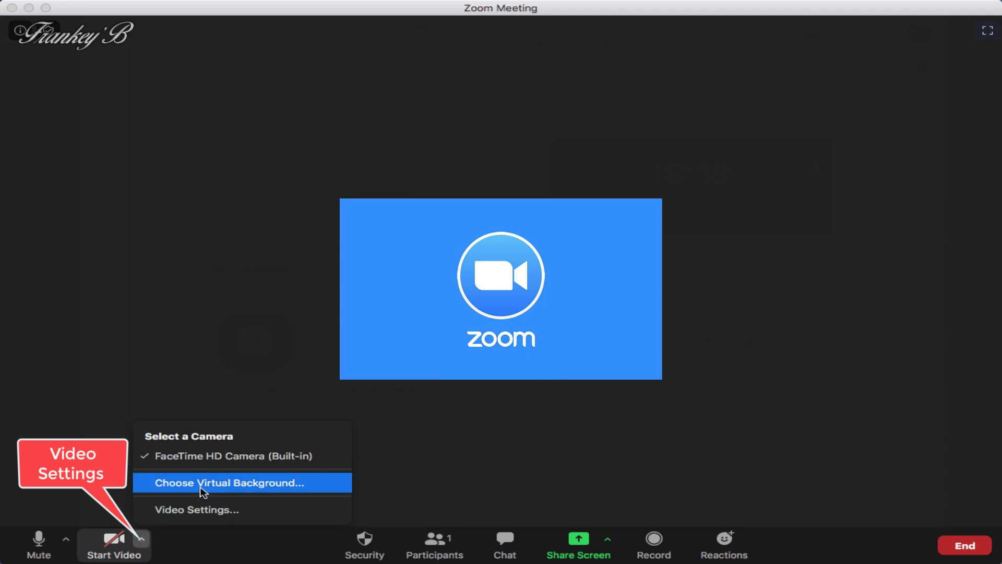
{"action": "left_click", "coordinate": [180, 509]}
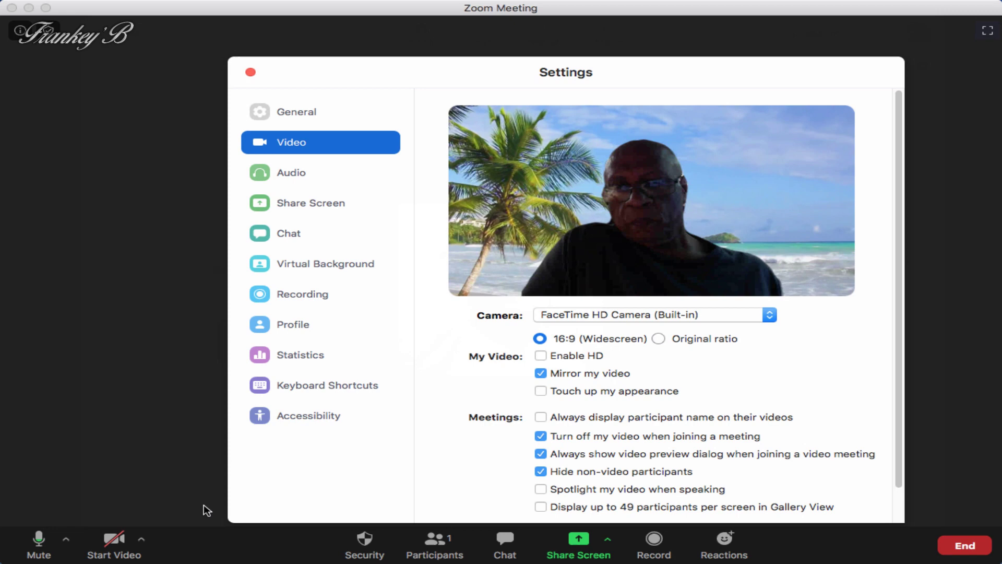
{"action": "left_click", "coordinate": [541, 374]}
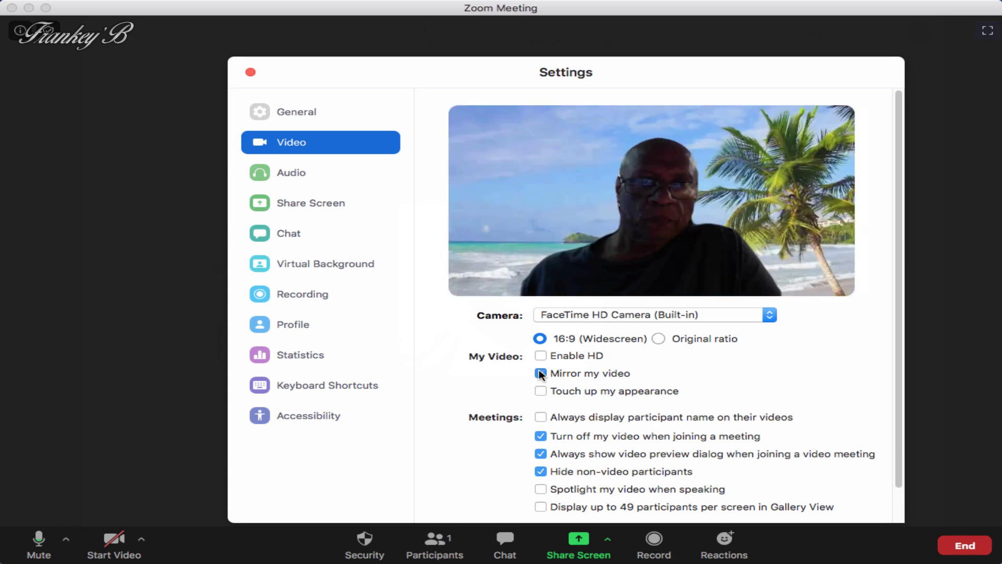
{"action": "left_click", "coordinate": [541, 374]}
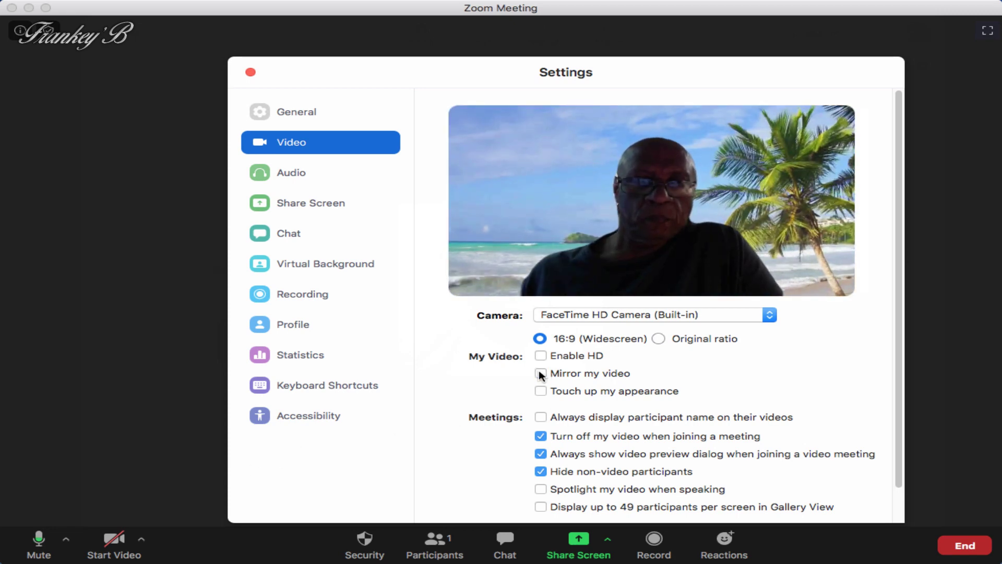
{"action": "left_click", "coordinate": [541, 374]}
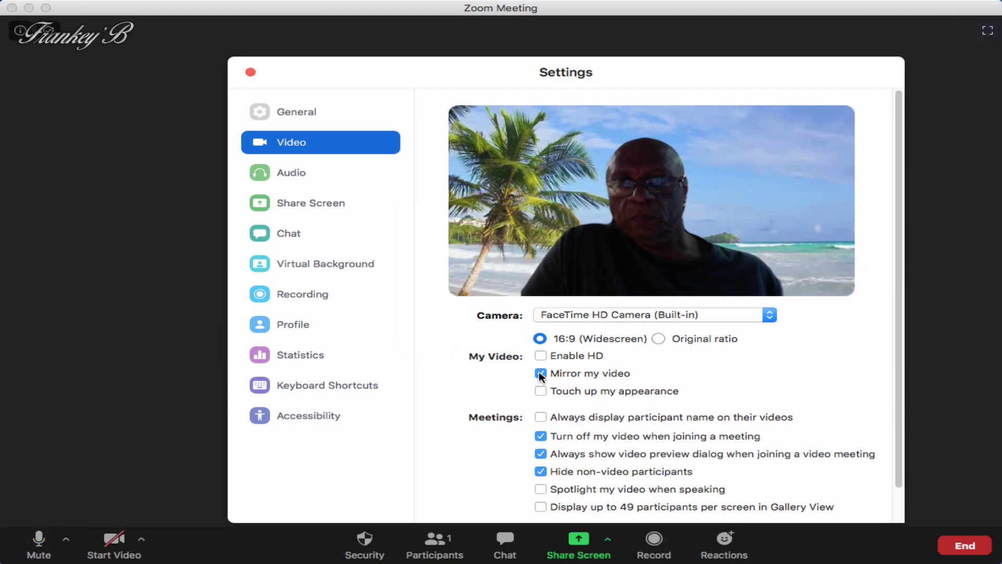
{"action": "left_click", "coordinate": [540, 374]}
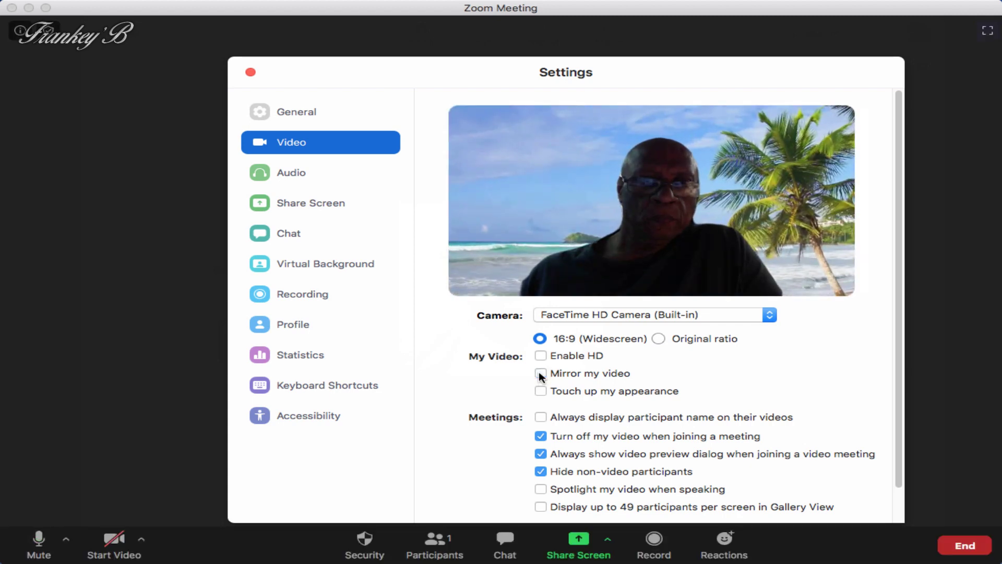
{"action": "left_click", "coordinate": [541, 374]}
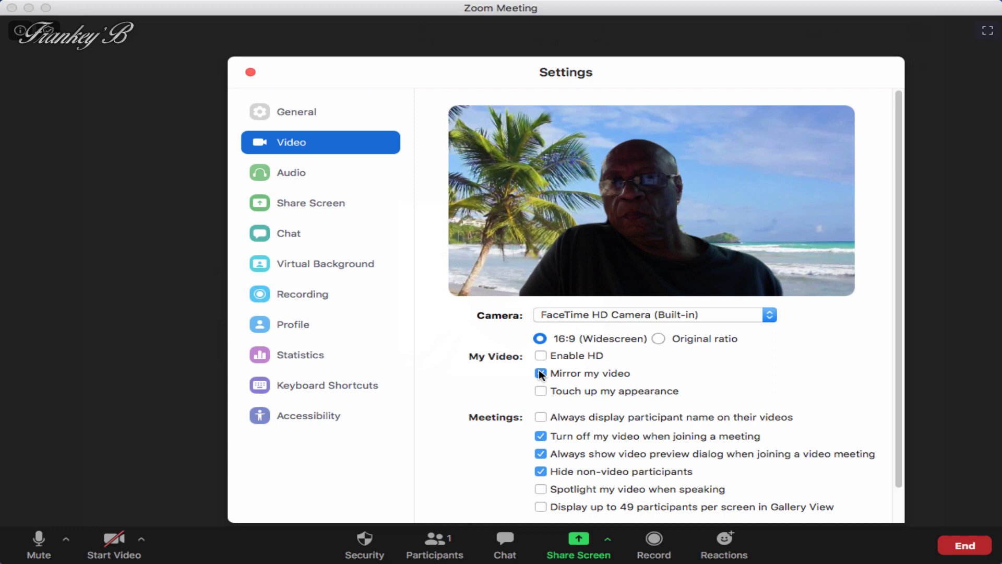
{"action": "left_click", "coordinate": [540, 374]}
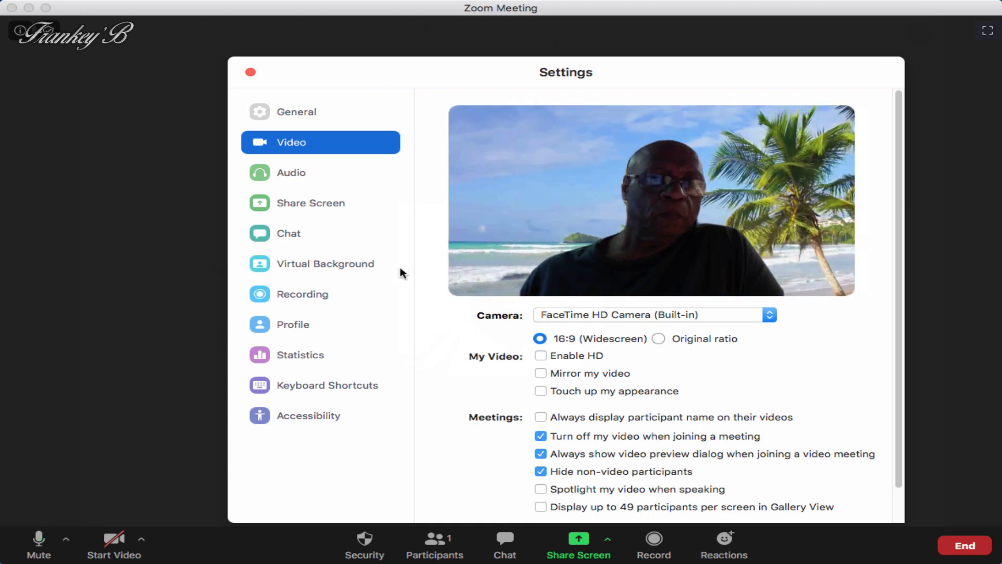
{"action": "left_click", "coordinate": [250, 72]}
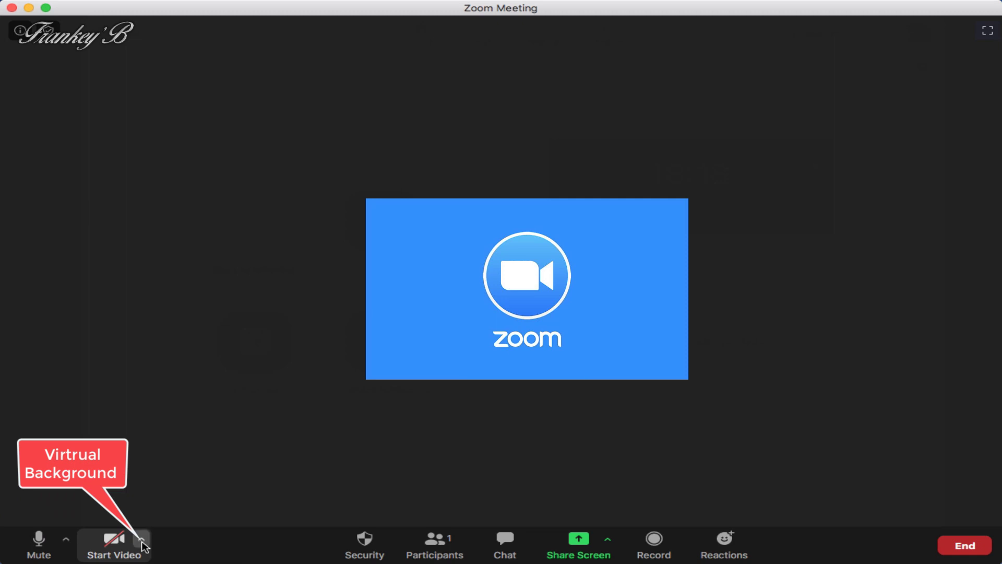
Try the grass, suspension bridge and Earth-from-space images as the virtual background.
{"action": "left_click", "coordinate": [142, 543]}
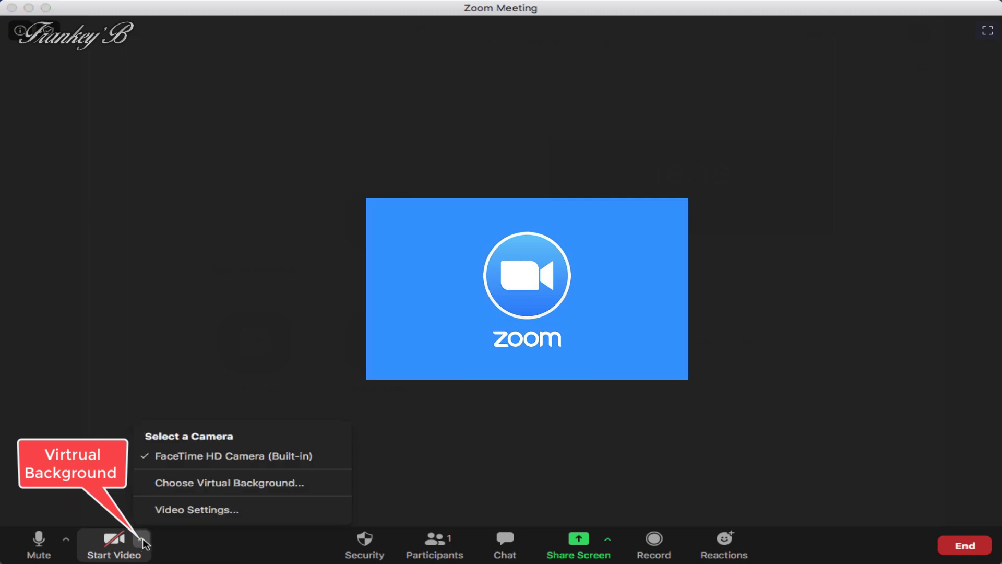
{"action": "left_click", "coordinate": [167, 483]}
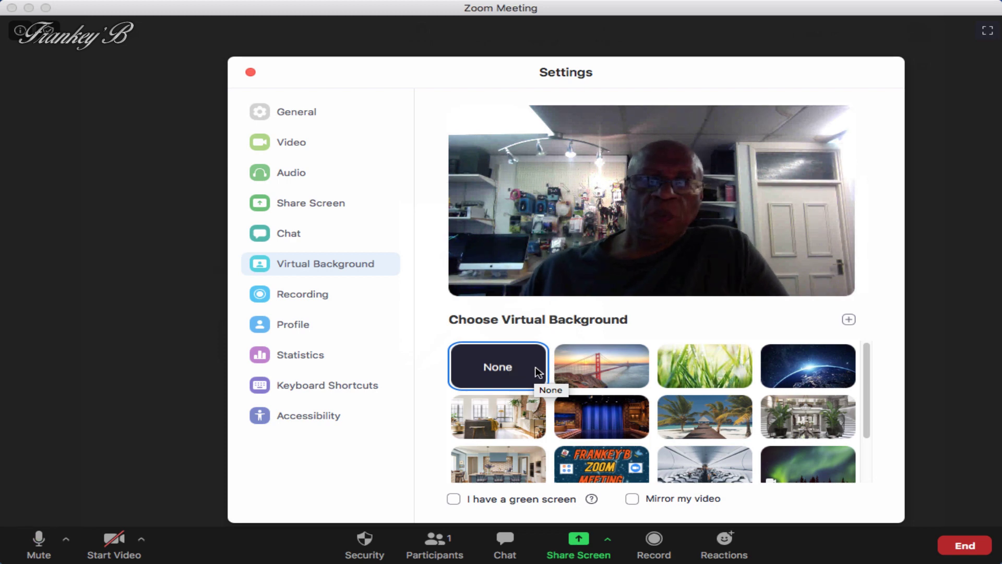
{"action": "left_click", "coordinate": [702, 371]}
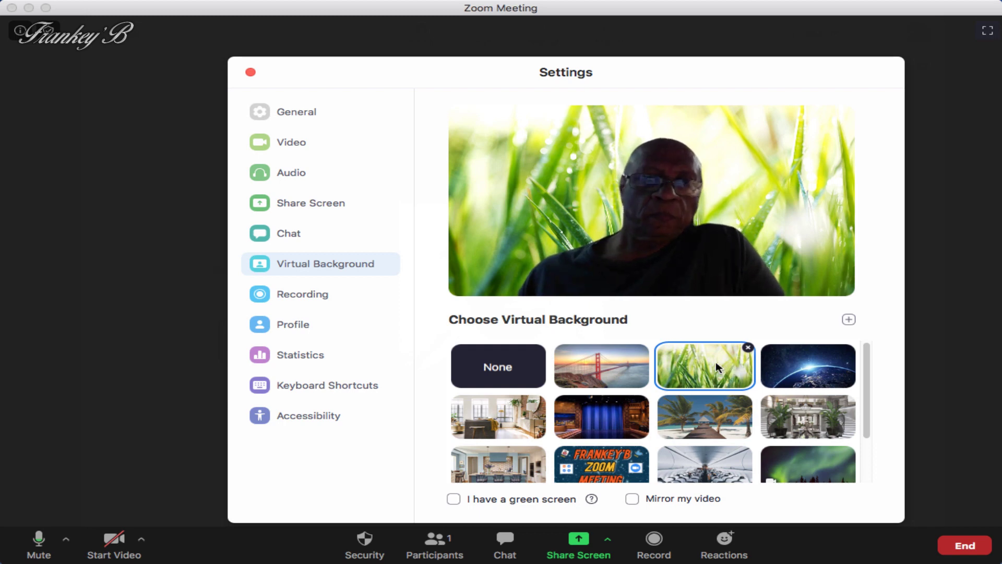
{"action": "left_click", "coordinate": [585, 364]}
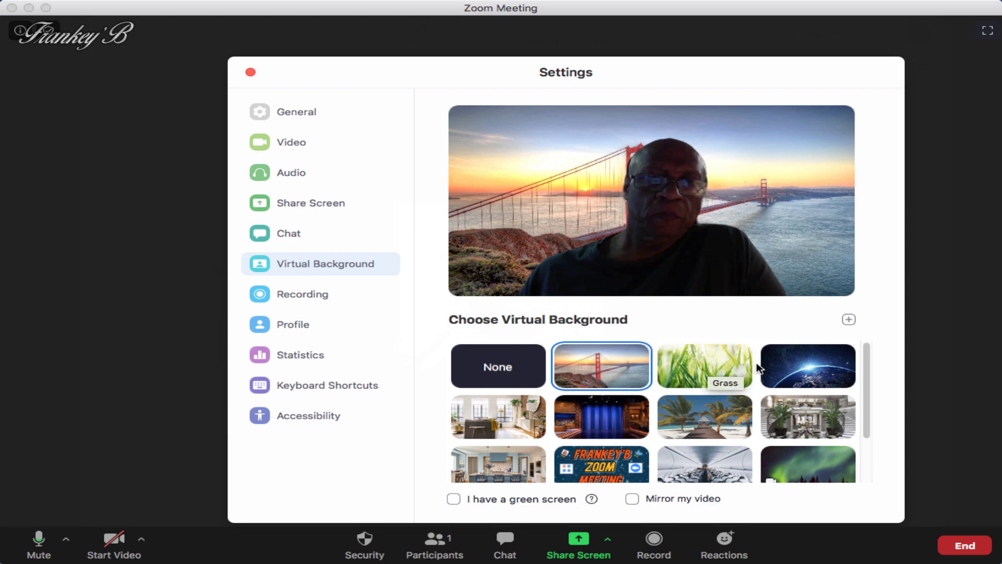
{"action": "left_click", "coordinate": [801, 369]}
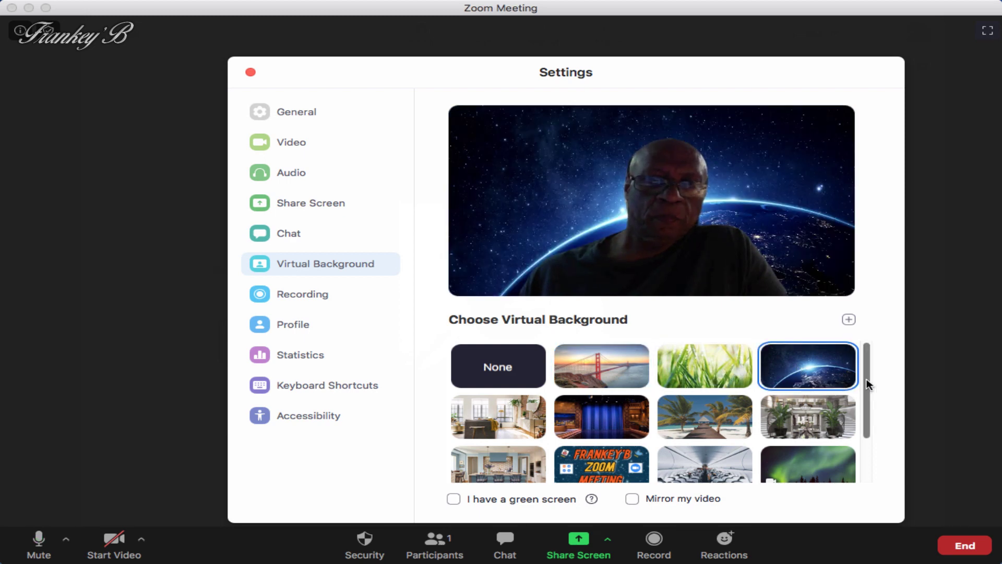
Set the palm beach video as the virtual background, check the options for adding custom backgrounds, and close the settings.
{"action": "left_click_drag", "start_coordinate": [868, 381], "coordinate": [867, 448]}
{"action": "left_click", "coordinate": [501, 458]}
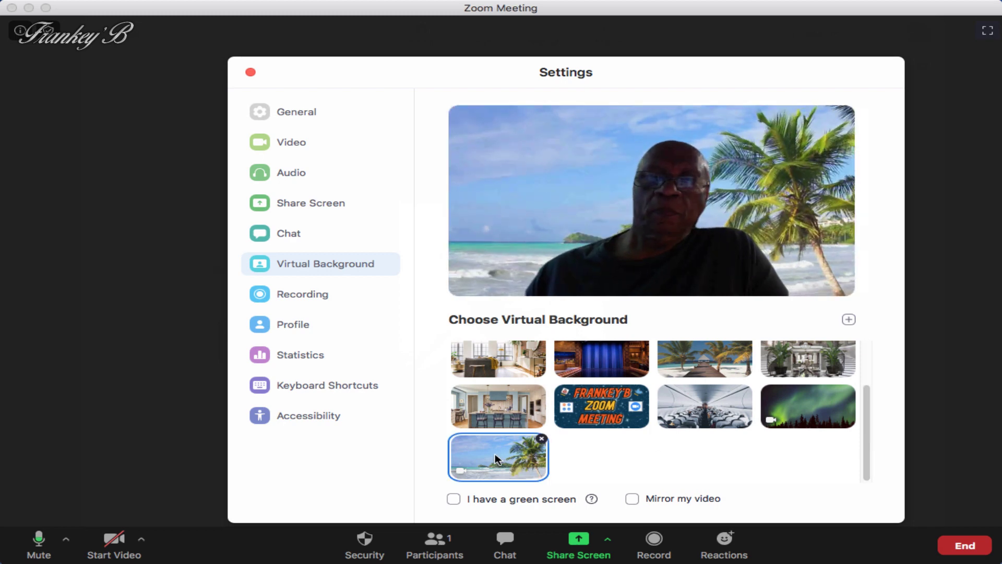
{"action": "left_click", "coordinate": [848, 320]}
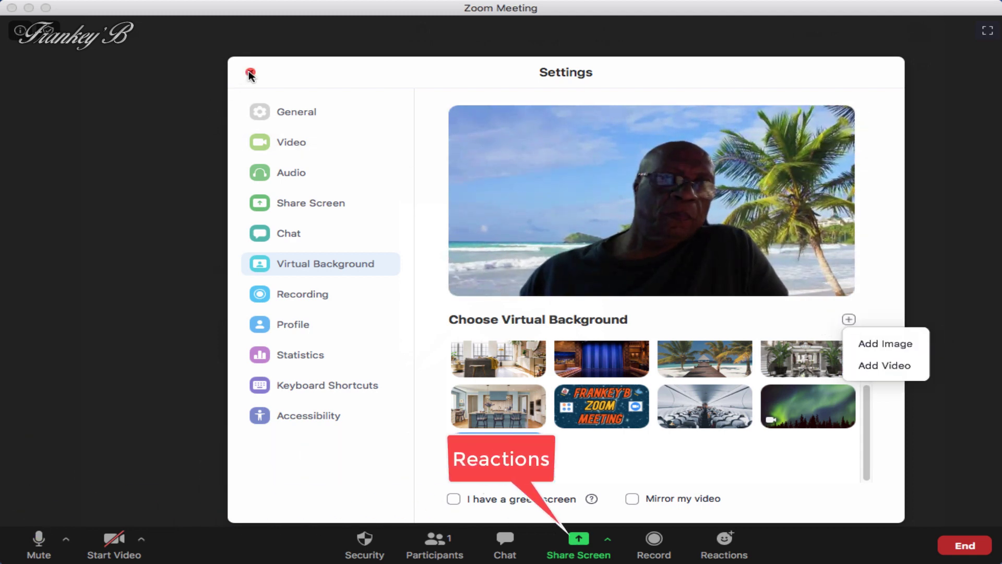
{"action": "left_click", "coordinate": [249, 70]}
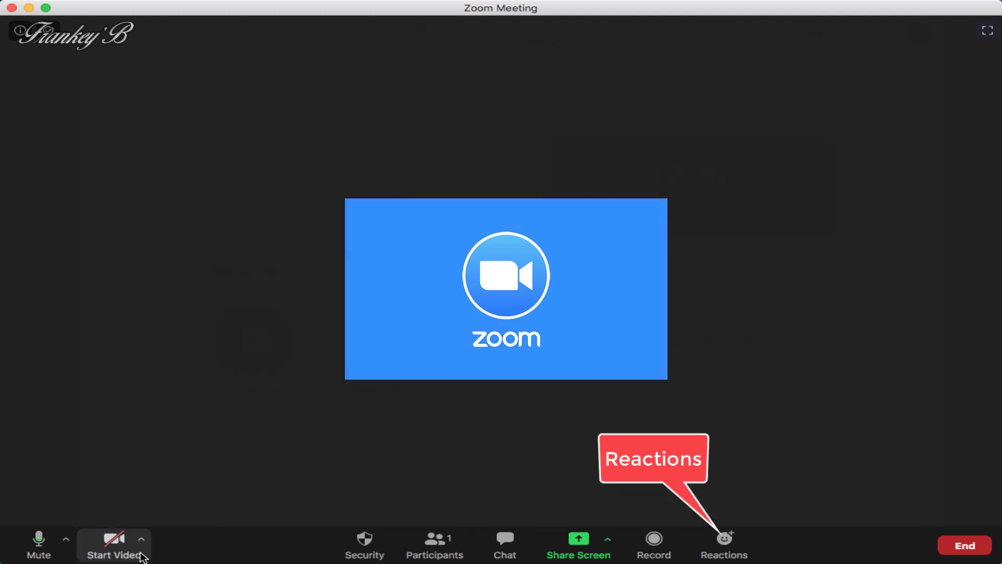
Send a thumbs-up reaction and a clapping reaction in the meeting.
{"action": "left_click", "coordinate": [725, 549]}
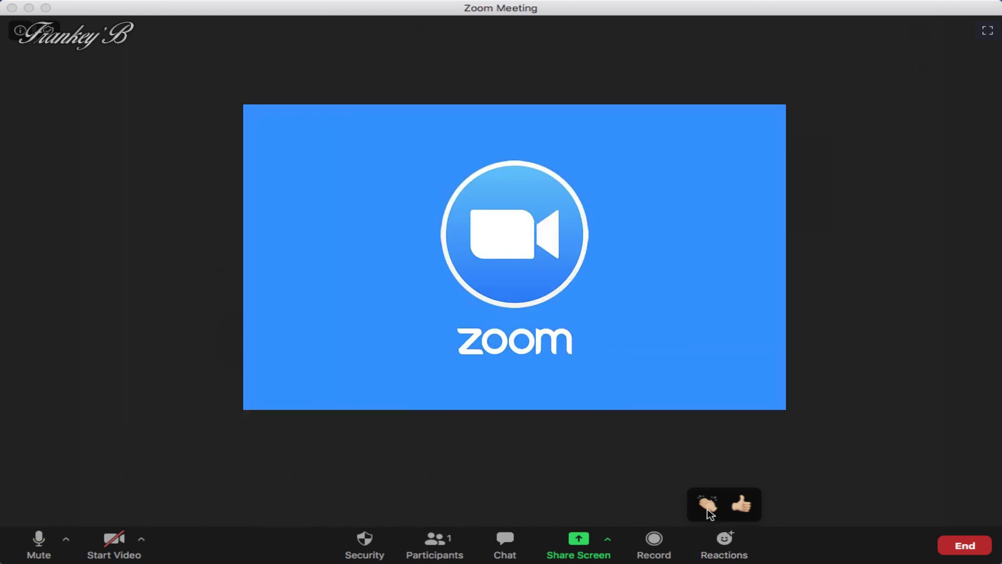
{"action": "left_click", "coordinate": [743, 505]}
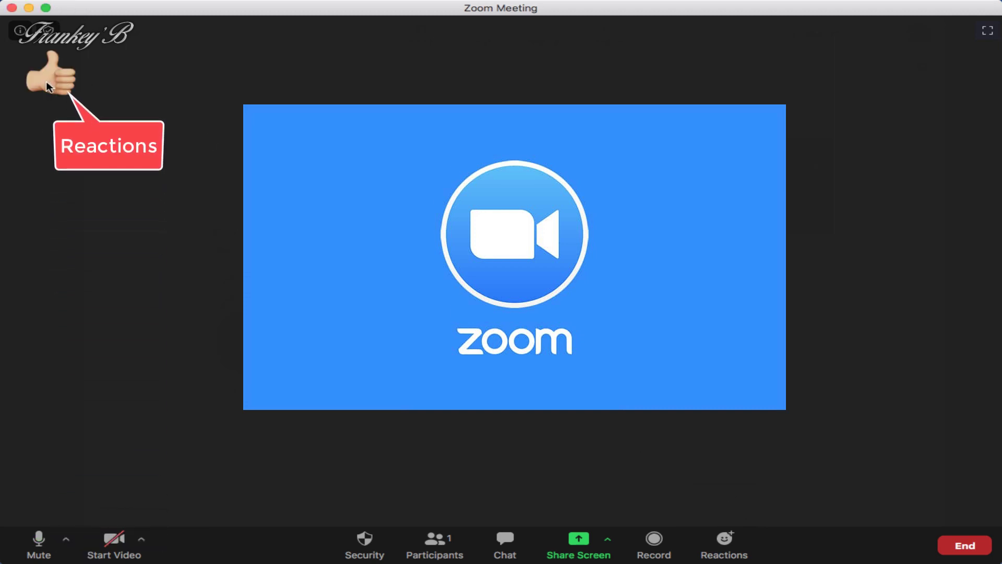
{"action": "left_click", "coordinate": [726, 541]}
{"action": "left_click", "coordinate": [708, 500]}
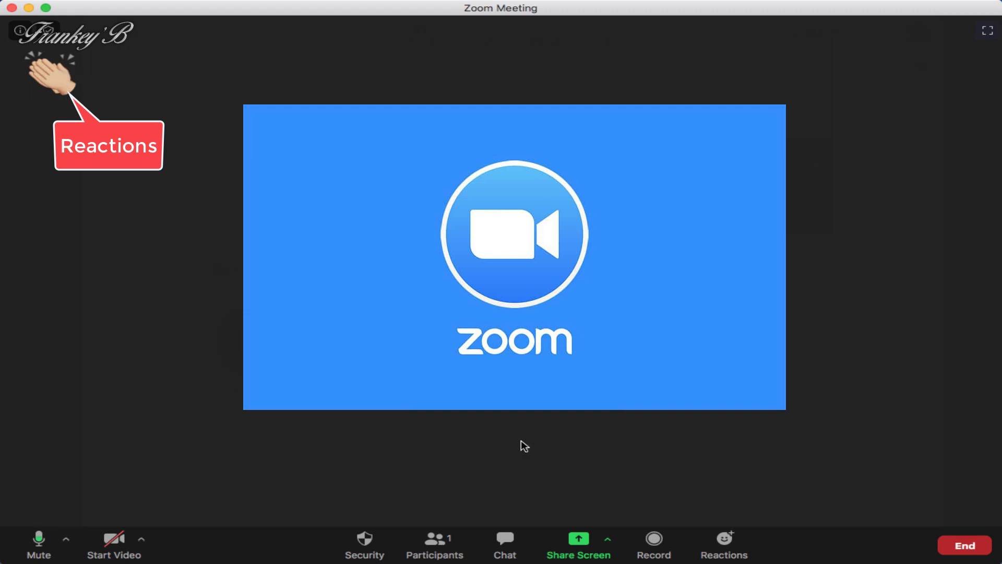
Record and stop a first meeting recording, and start a second one, pausing and resuming it.
{"action": "left_click", "coordinate": [655, 545]}
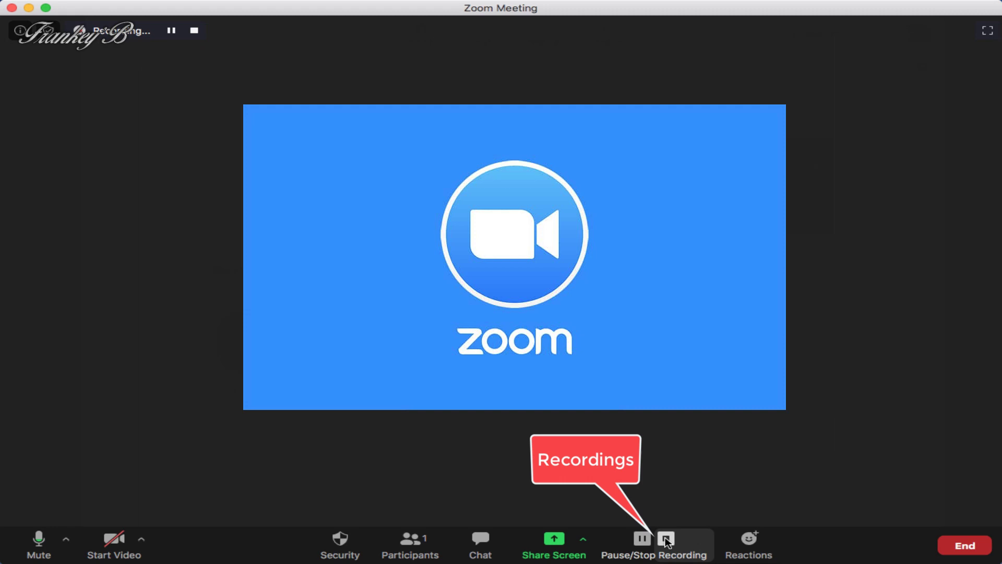
{"action": "left_click", "coordinate": [666, 539]}
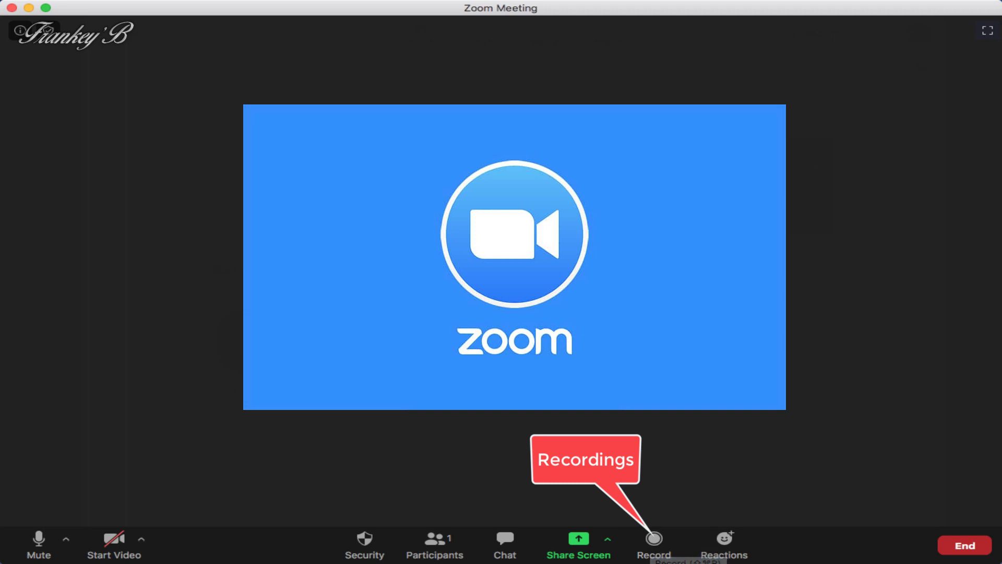
{"action": "left_click", "coordinate": [653, 543]}
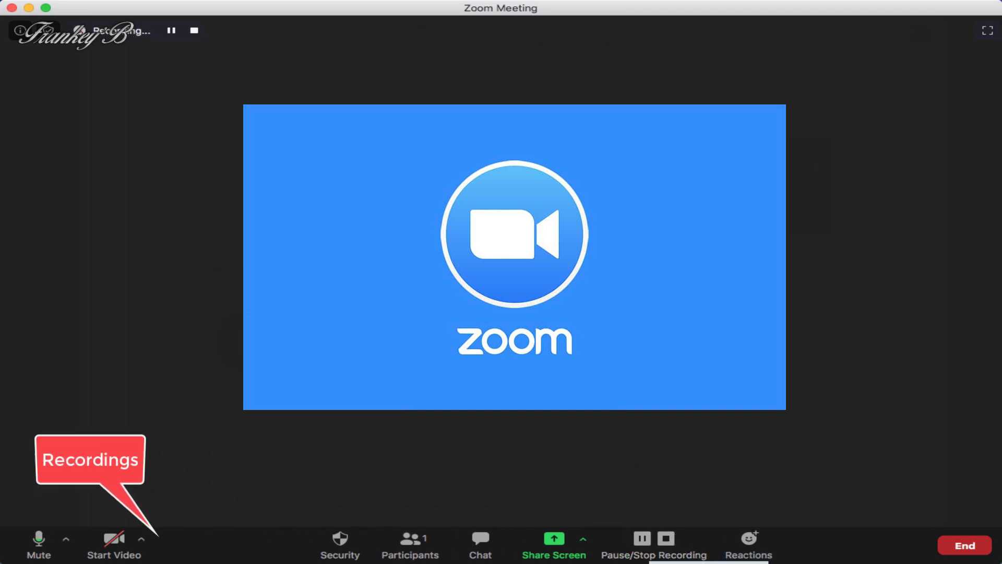
{"action": "left_click", "coordinate": [642, 541]}
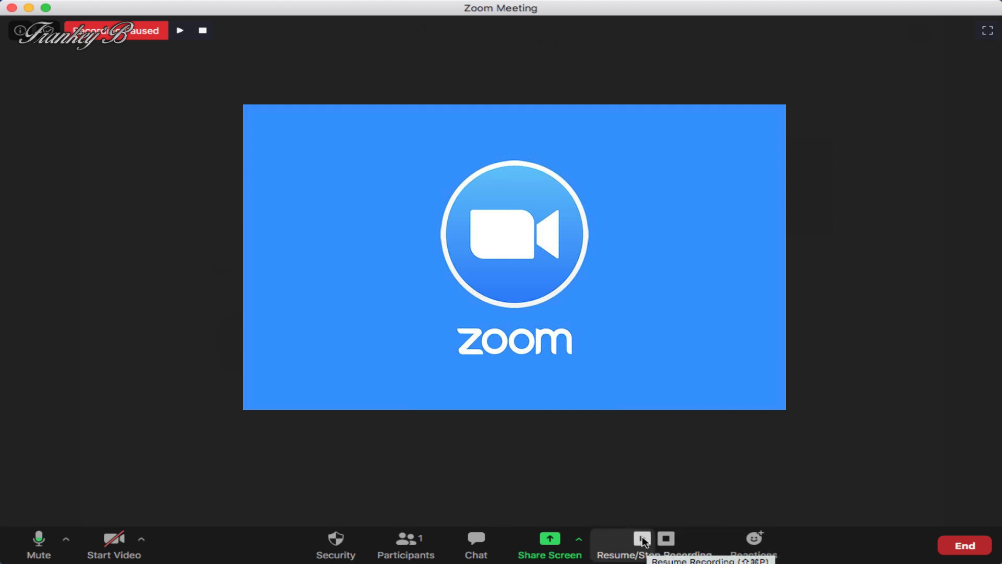
{"action": "left_click", "coordinate": [643, 539]}
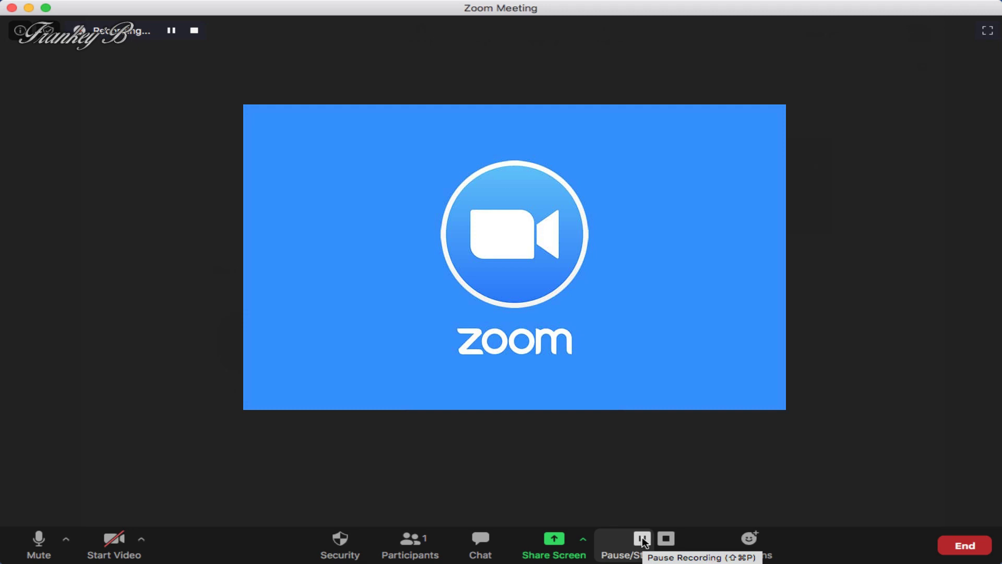
End the meeting for all participants, and look over the saved audio and video files before closing their folder.
{"action": "left_click", "coordinate": [967, 547]}
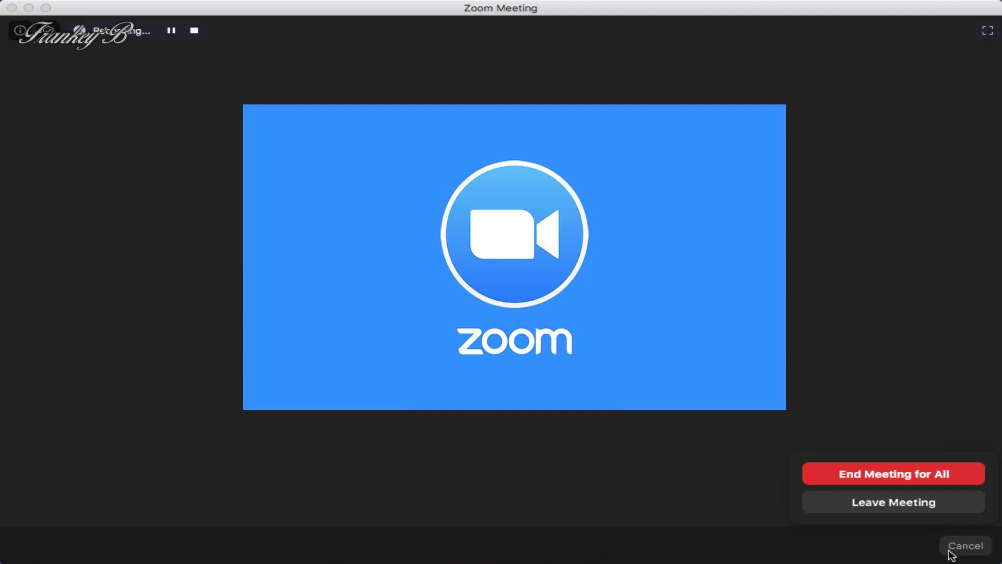
{"action": "left_click", "coordinate": [901, 476]}
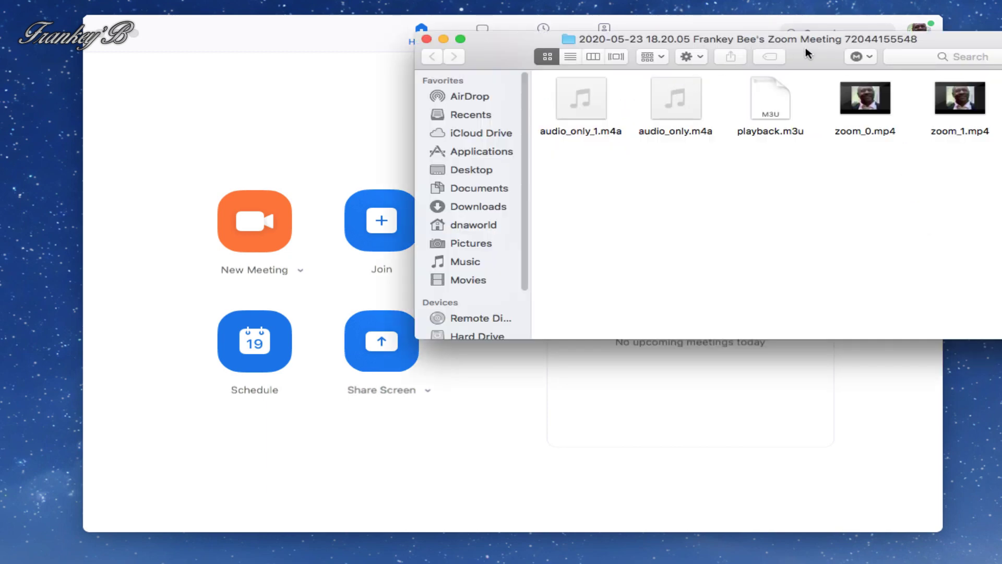
{"action": "left_click_drag", "start_coordinate": [807, 48], "coordinate": [687, 34]}
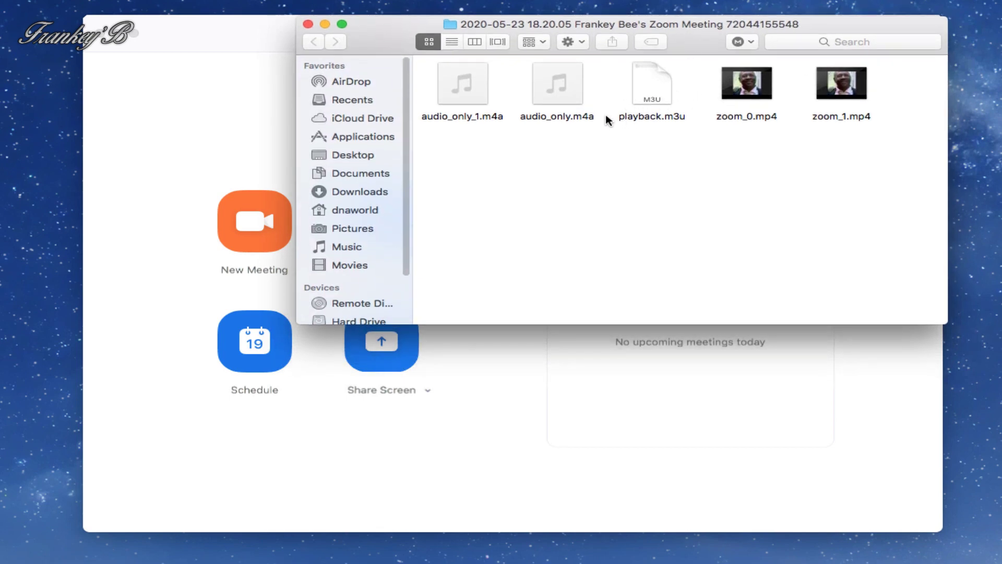
{"action": "mouse_move", "coordinate": [823, 103]}
{"action": "left_click", "coordinate": [308, 24]}
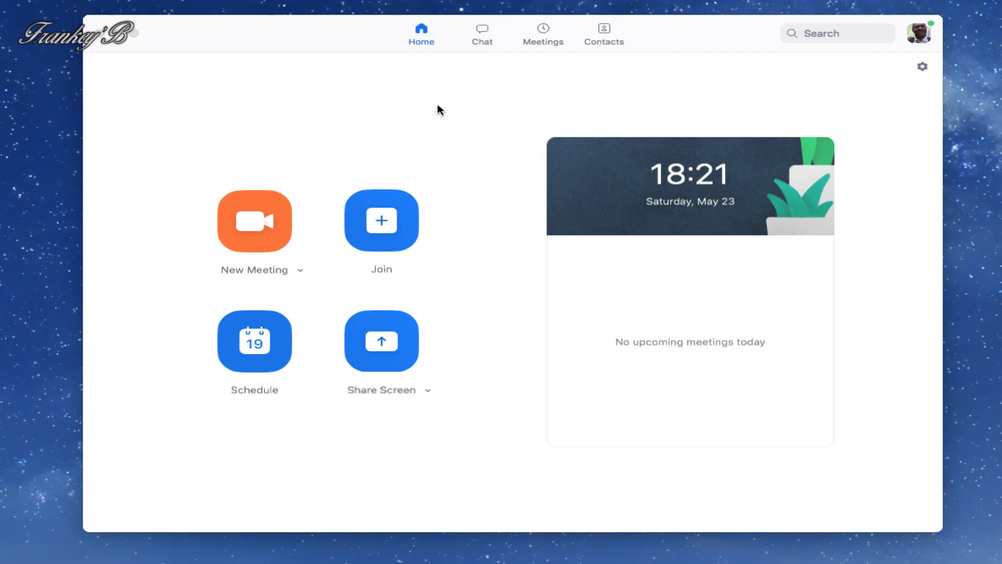
Select the meeting of Sat, 23 May 2020, 18:20 in the list of recorded meetings.
{"action": "left_click", "coordinate": [542, 32]}
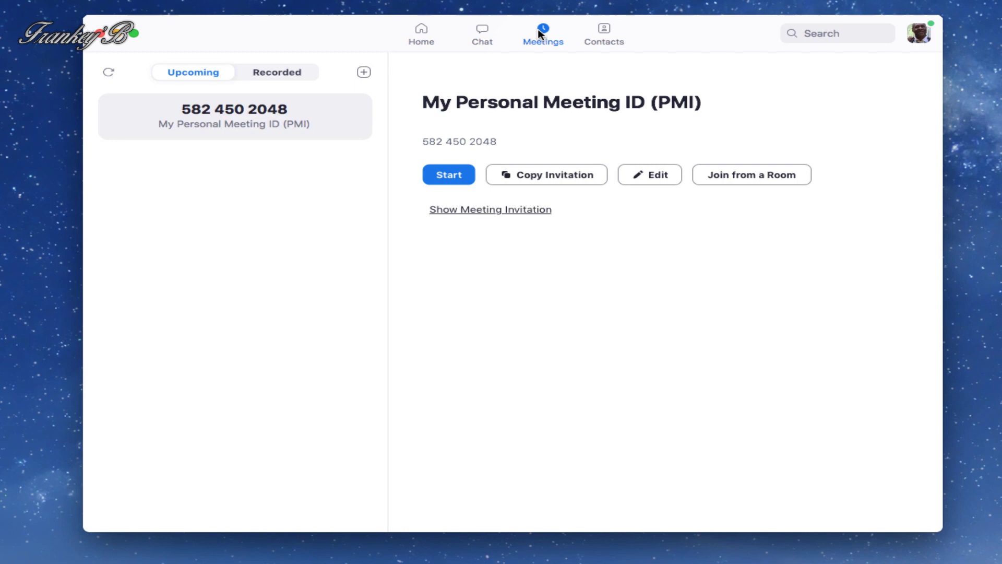
{"action": "left_click", "coordinate": [273, 73]}
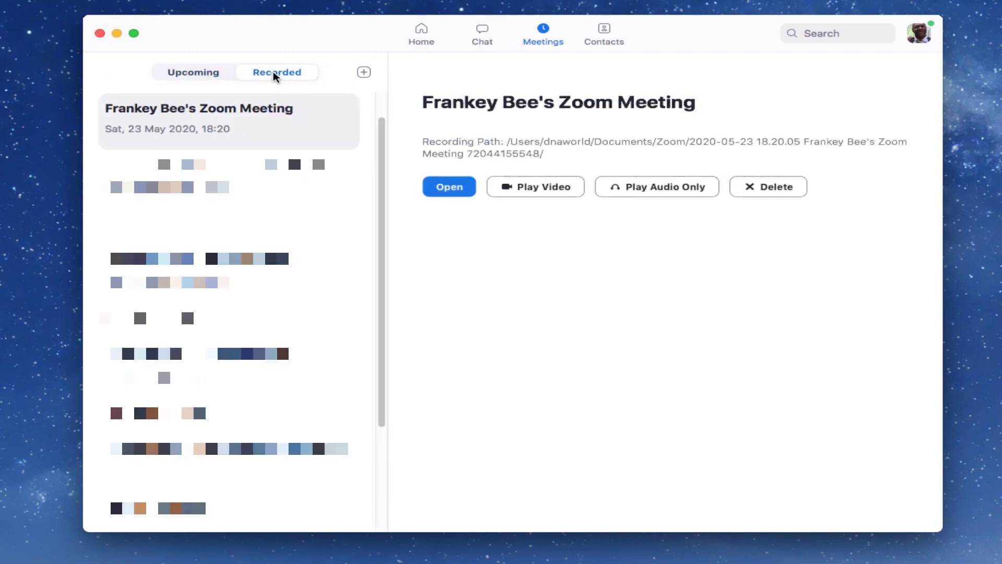
{"action": "left_click", "coordinate": [214, 129]}
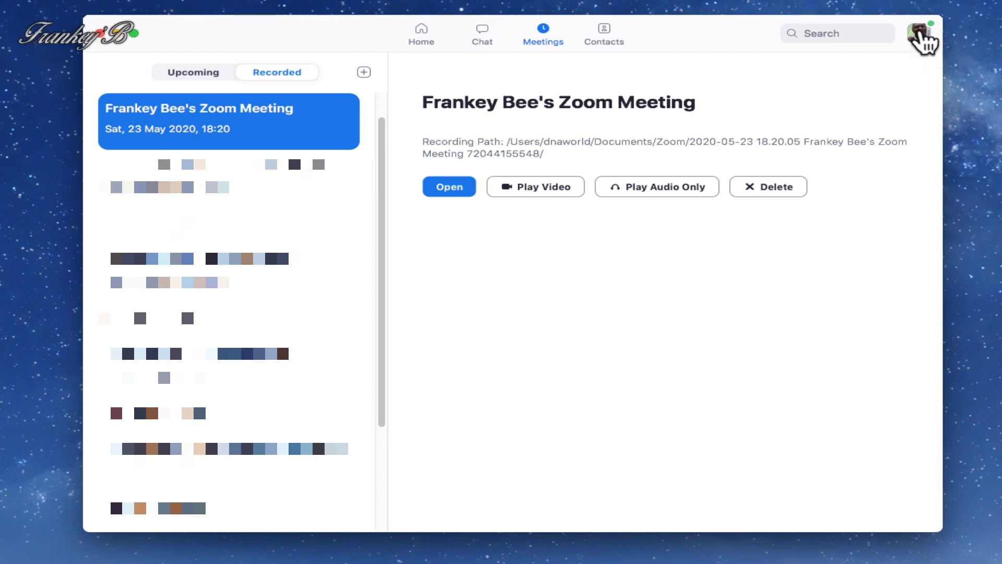
Show the account options, including Sign Out, and dismiss them without choosing any.
{"action": "left_click", "coordinate": [922, 33]}
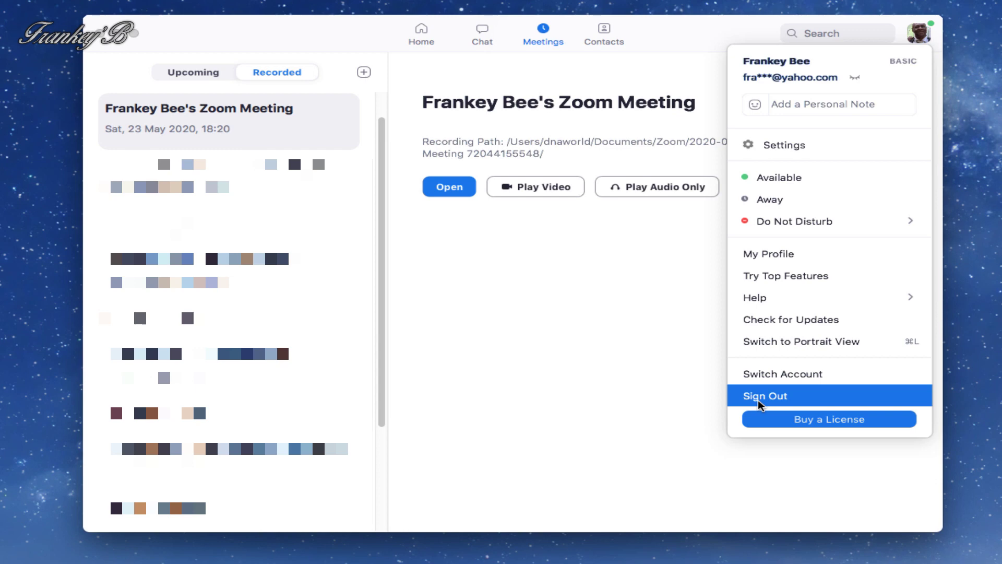
{"action": "left_click", "coordinate": [112, 35]}
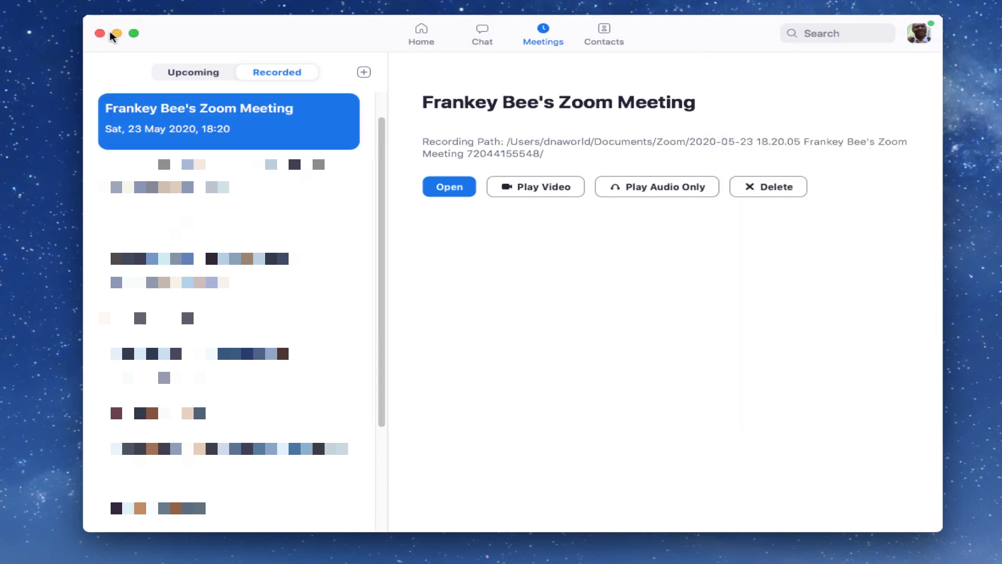